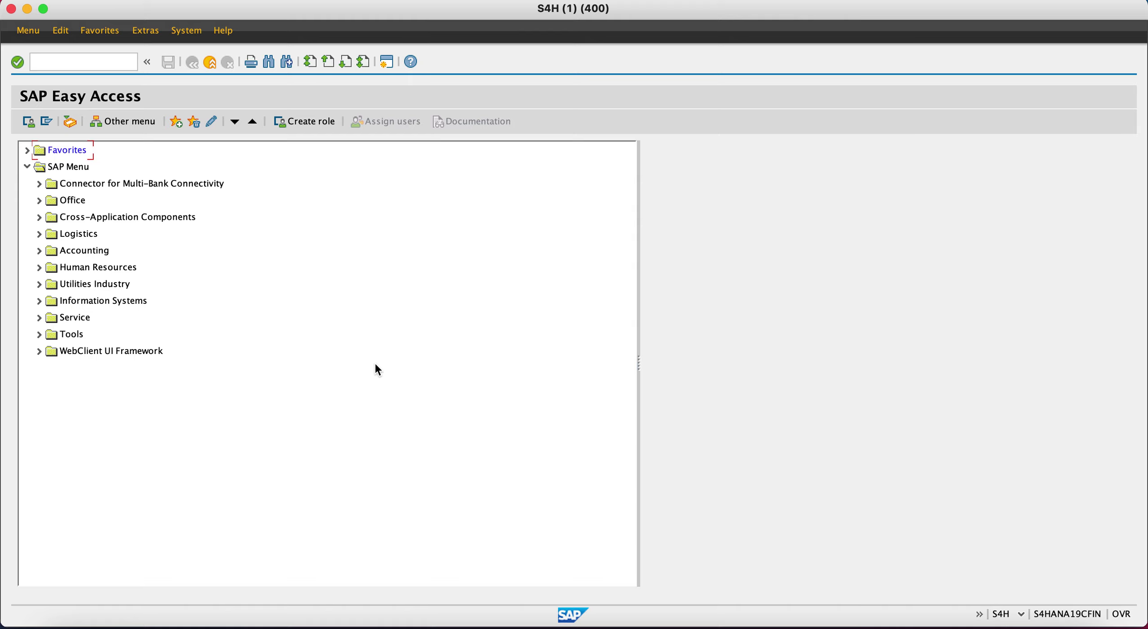
# - Enter transaction fins_cfin_map_manage to open Central Finance: Manage Mappings
pyautogui.click(117, 63)
pyautogui.write('fins')
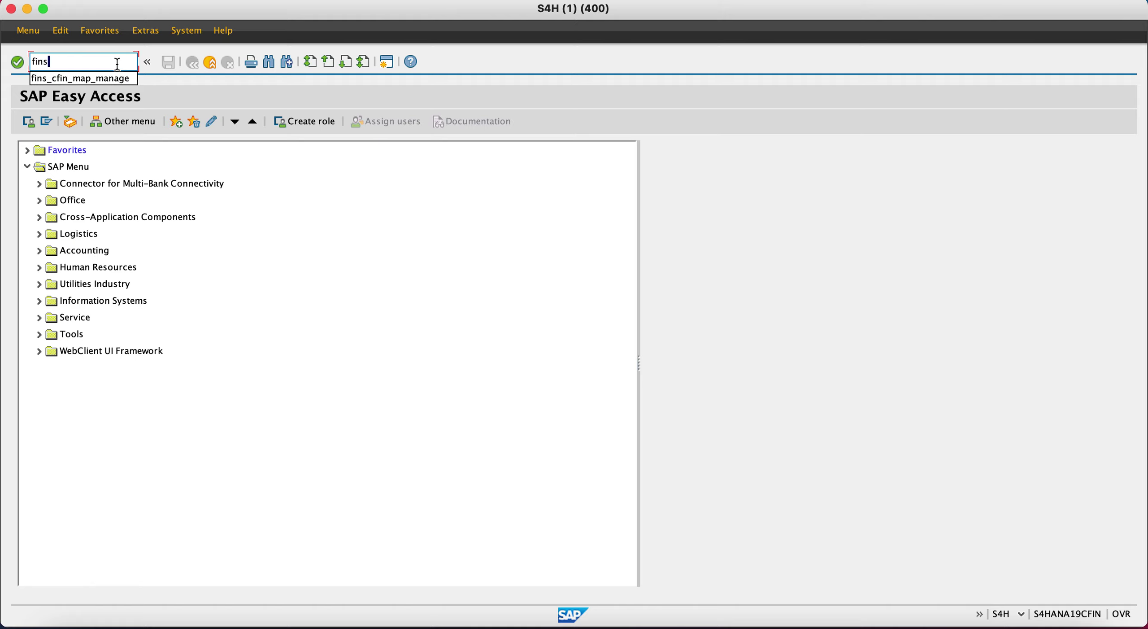
pyautogui.write('_cfin_map_manage')
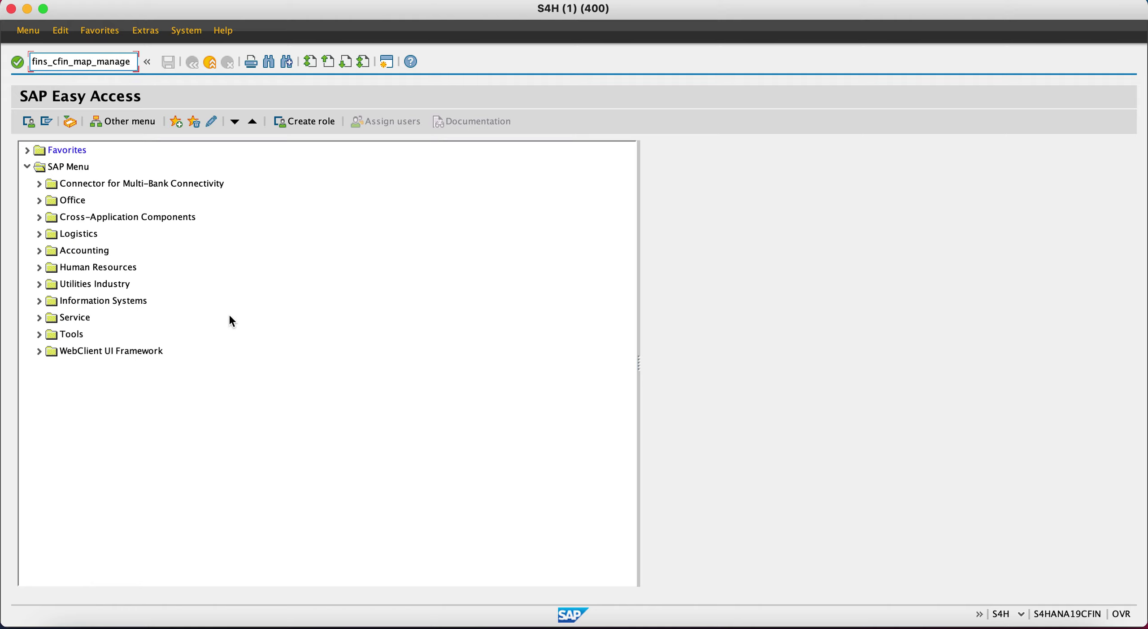
pyautogui.press('Return')
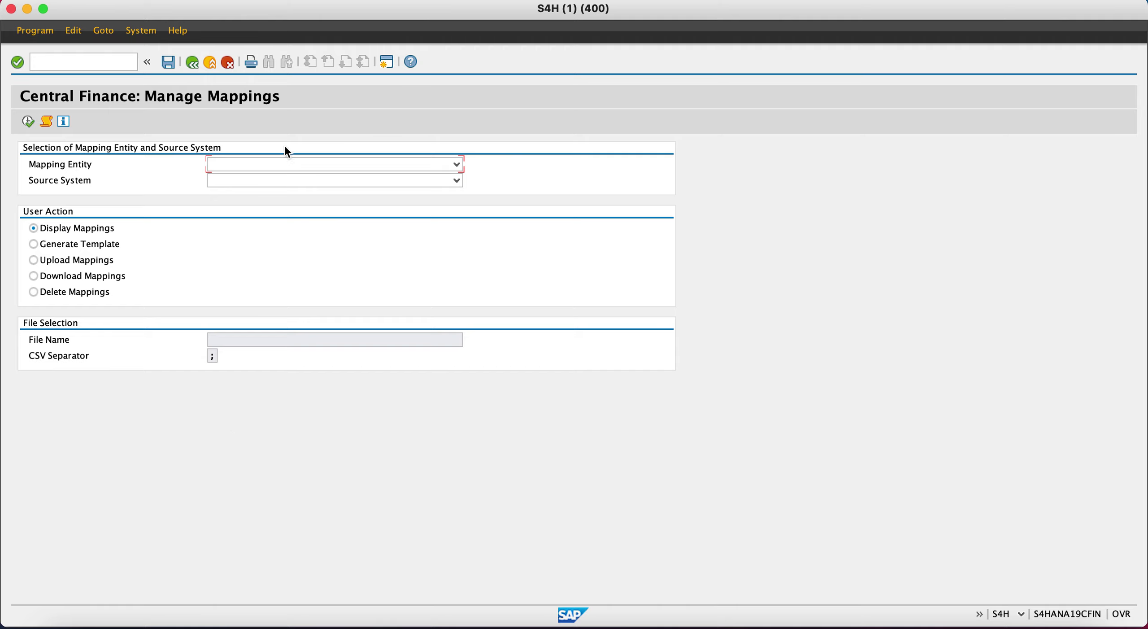
# - Set mapping entity to Company Code and source system to ER9CLNT500, with Generate Template as the action
pyautogui.click(288, 170)
pyautogui.moveTo(495, 424); pyautogui.dragTo(501, 187)
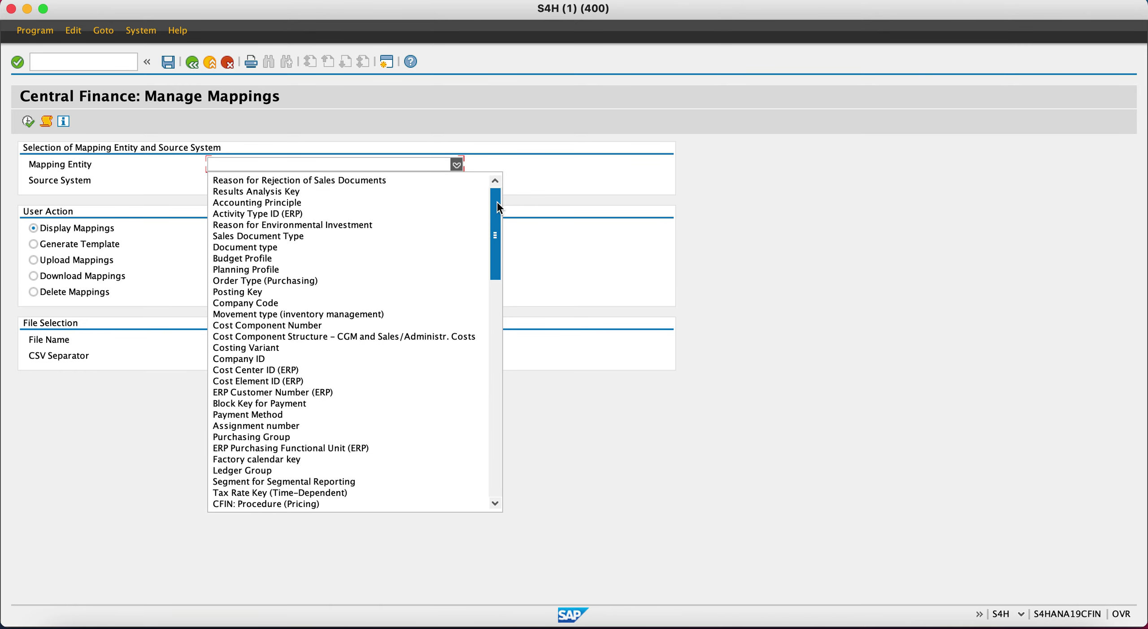
pyautogui.moveTo(342, 207); pyautogui.dragTo(323, 209)
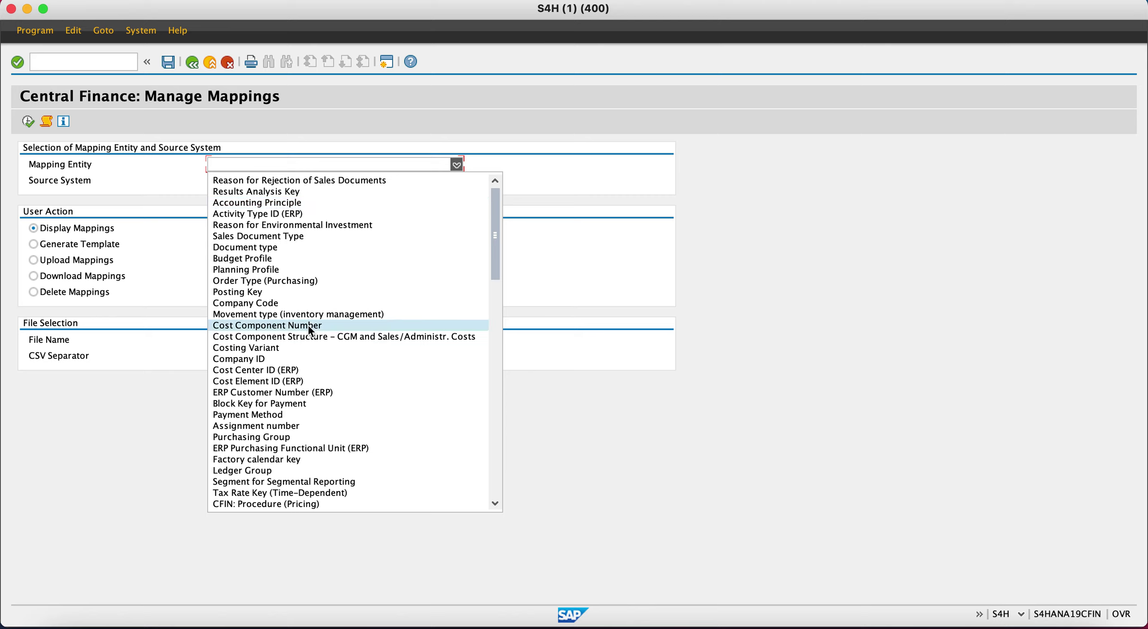
pyautogui.click(273, 303)
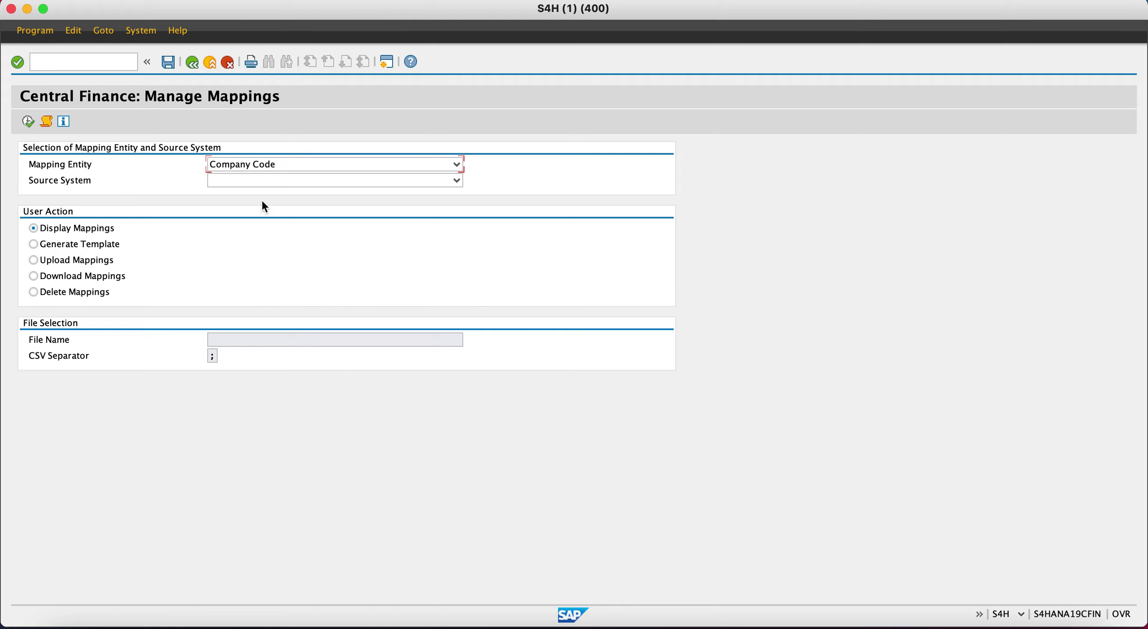
pyautogui.click(258, 183)
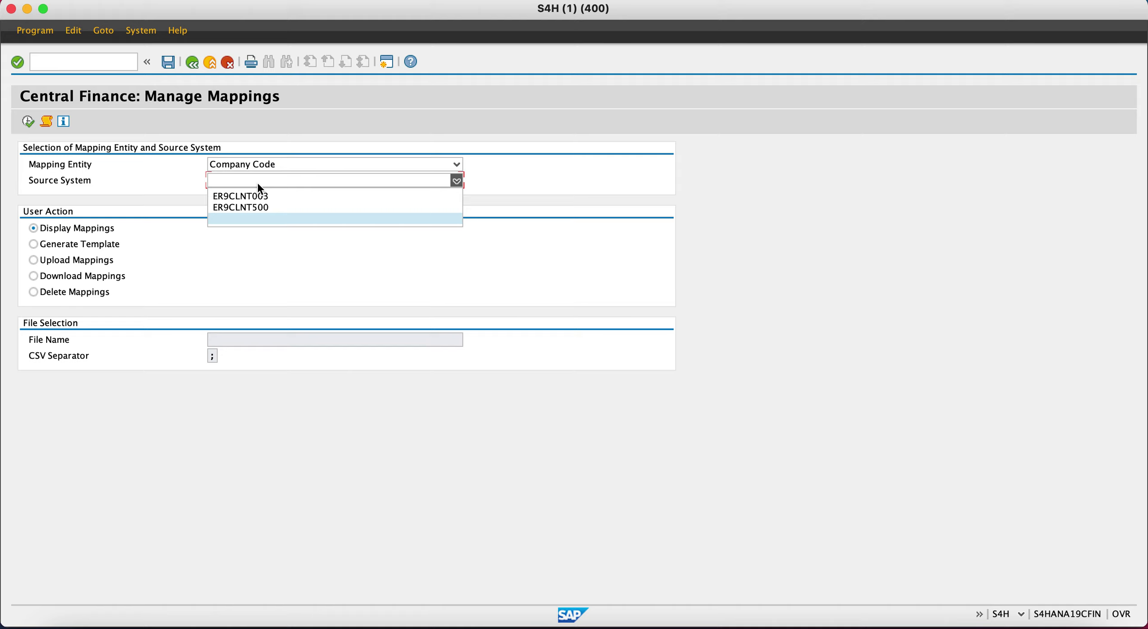
pyautogui.click(245, 207)
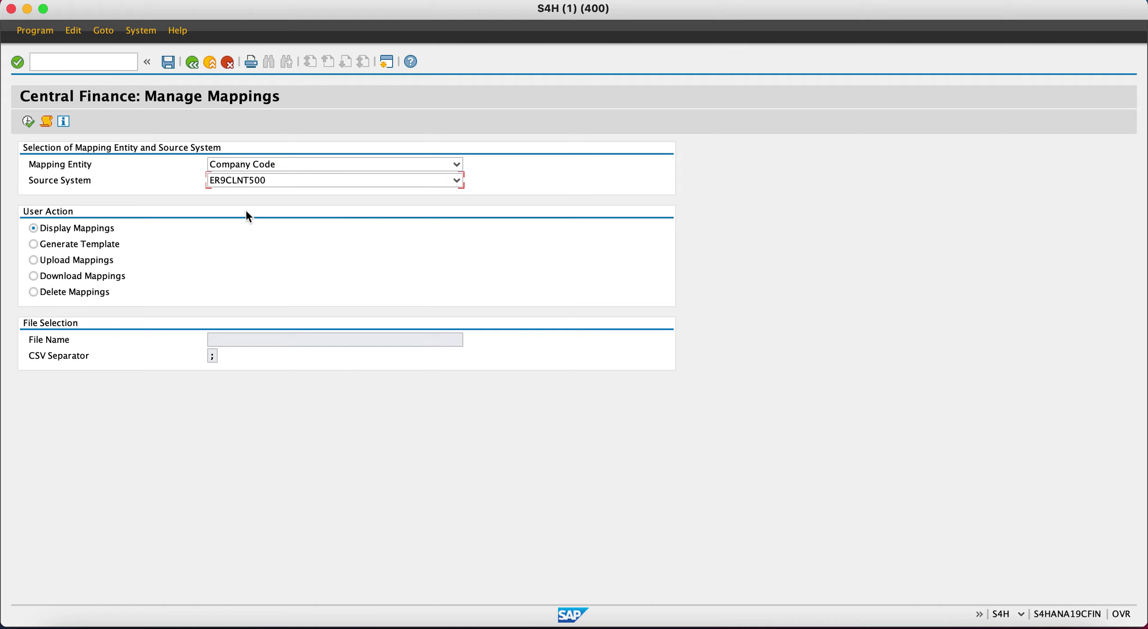
pyautogui.click(87, 245)
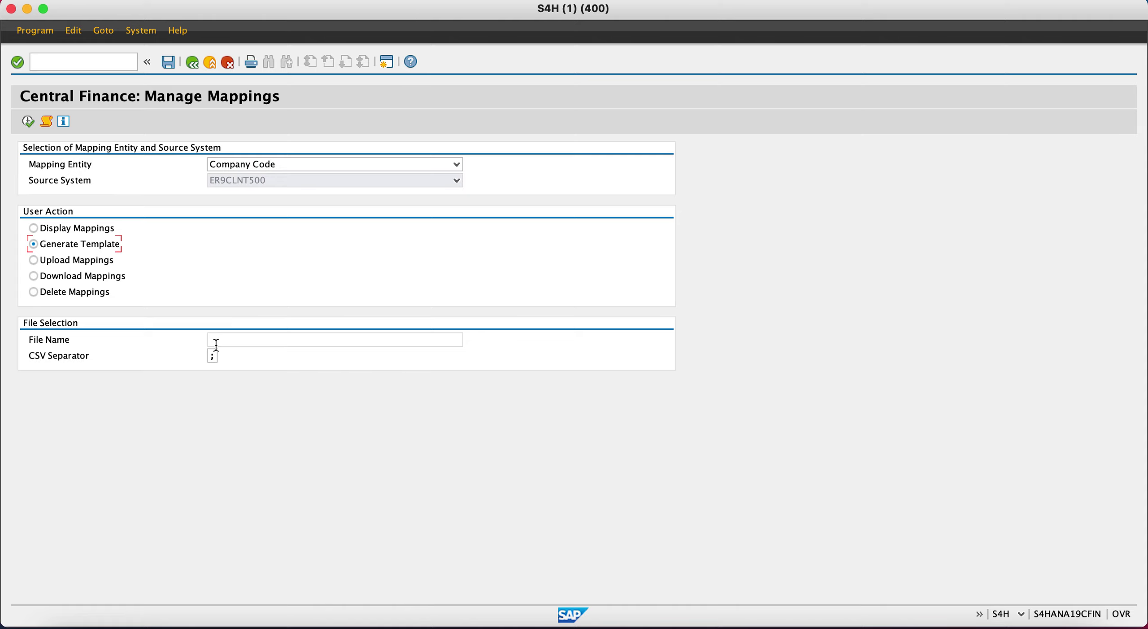
# - Bring up the file chooser for the template's File Name, showing *.CSV files in Transfer
pyautogui.click(241, 339)
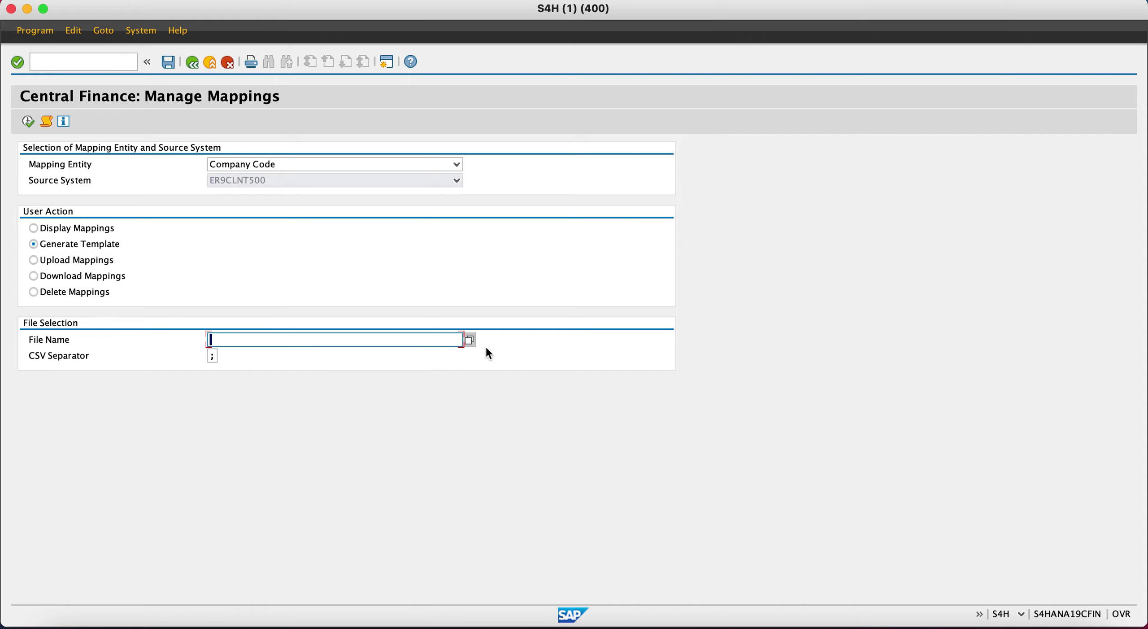
pyautogui.click(469, 339)
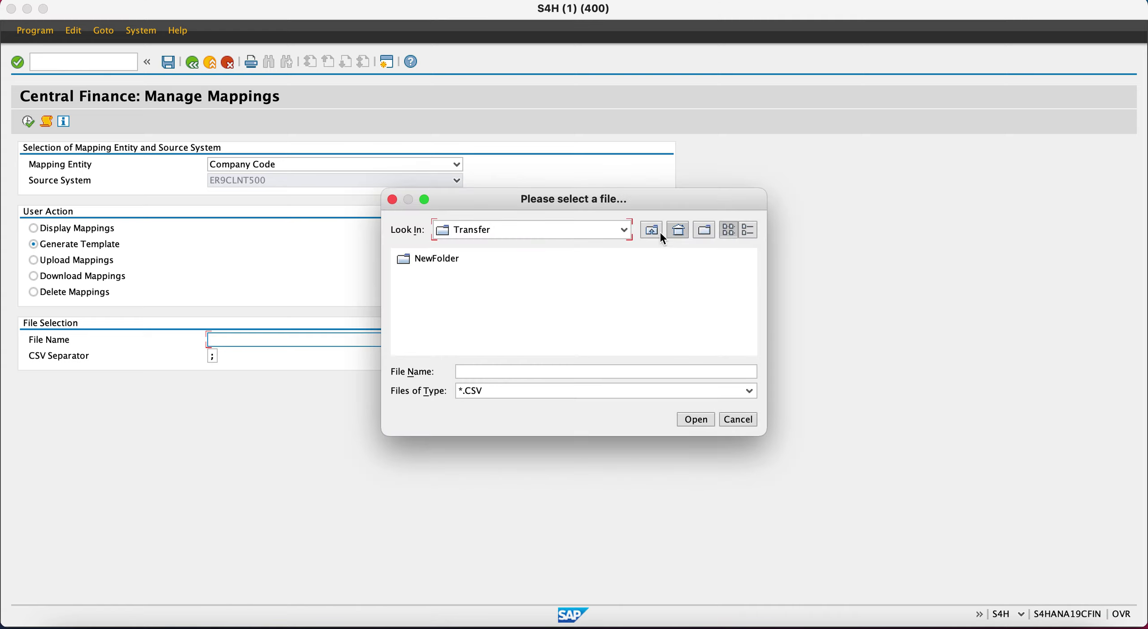
# - Generate the Company Code template as 'company code mapping' in the Downloads folder
pyautogui.click(653, 229)
pyautogui.click(678, 229)
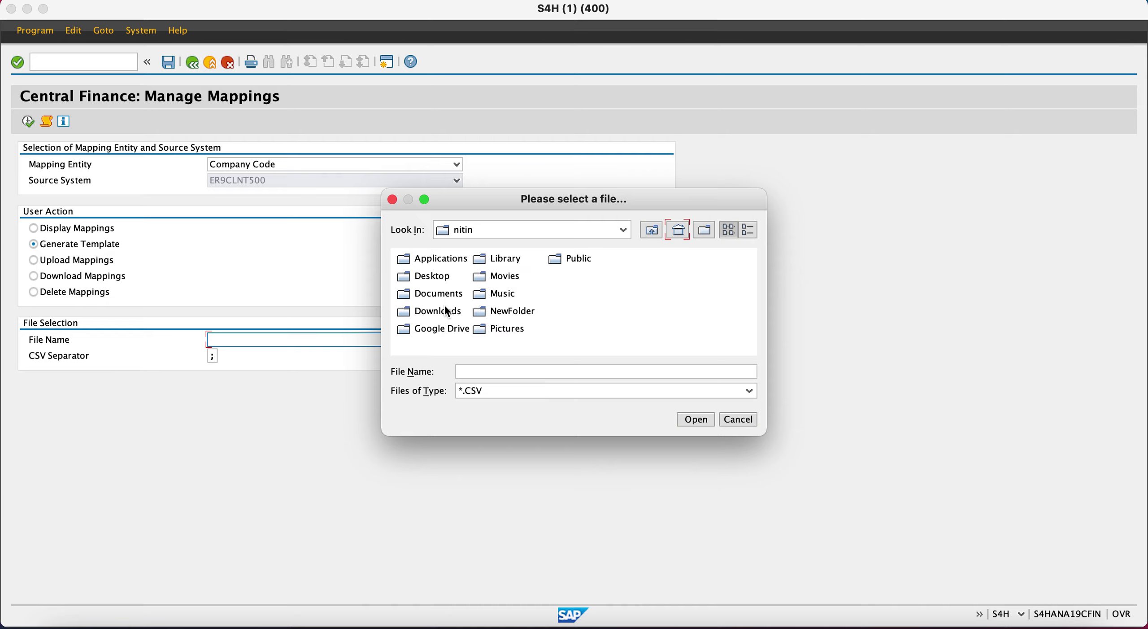
pyautogui.doubleClick(444, 311)
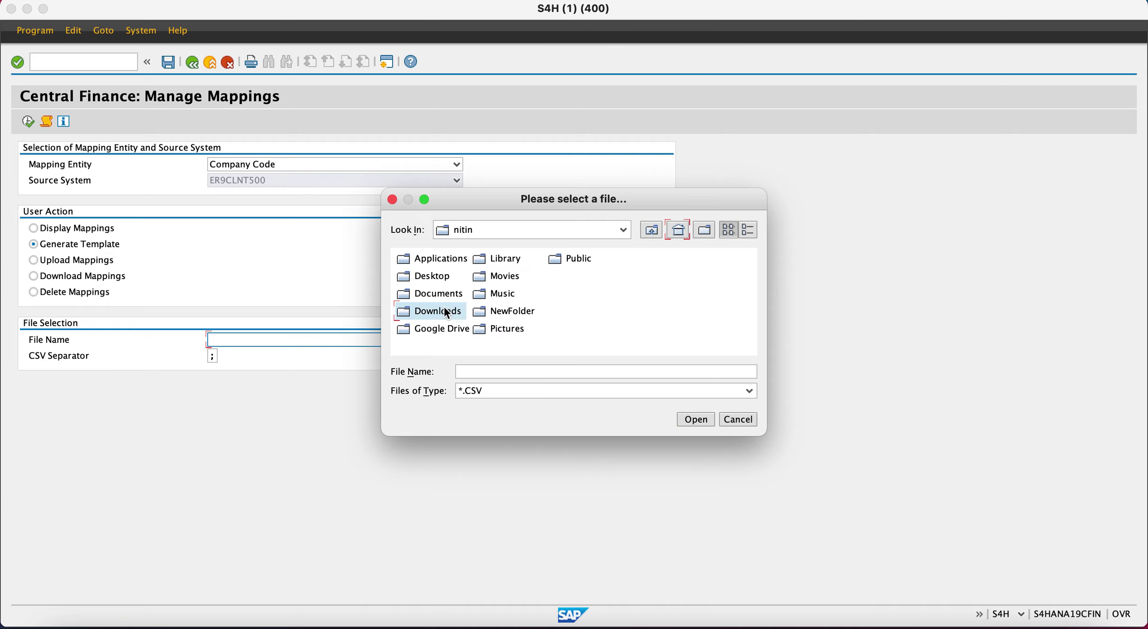
pyautogui.click(524, 370)
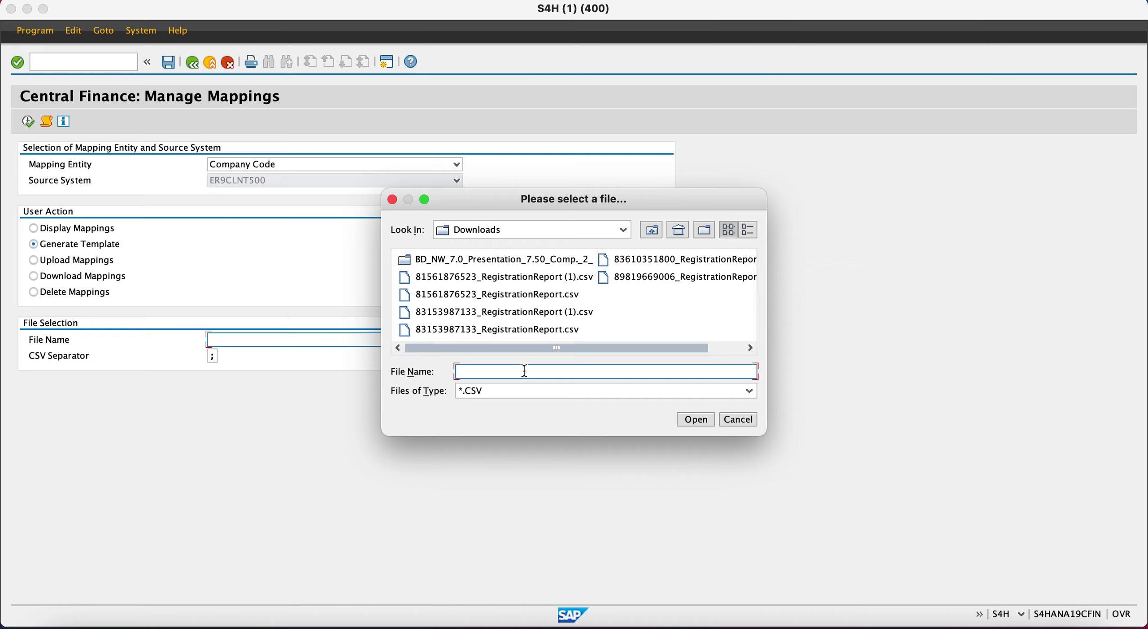
pyautogui.write('company code mapping')
pyautogui.press('Return')
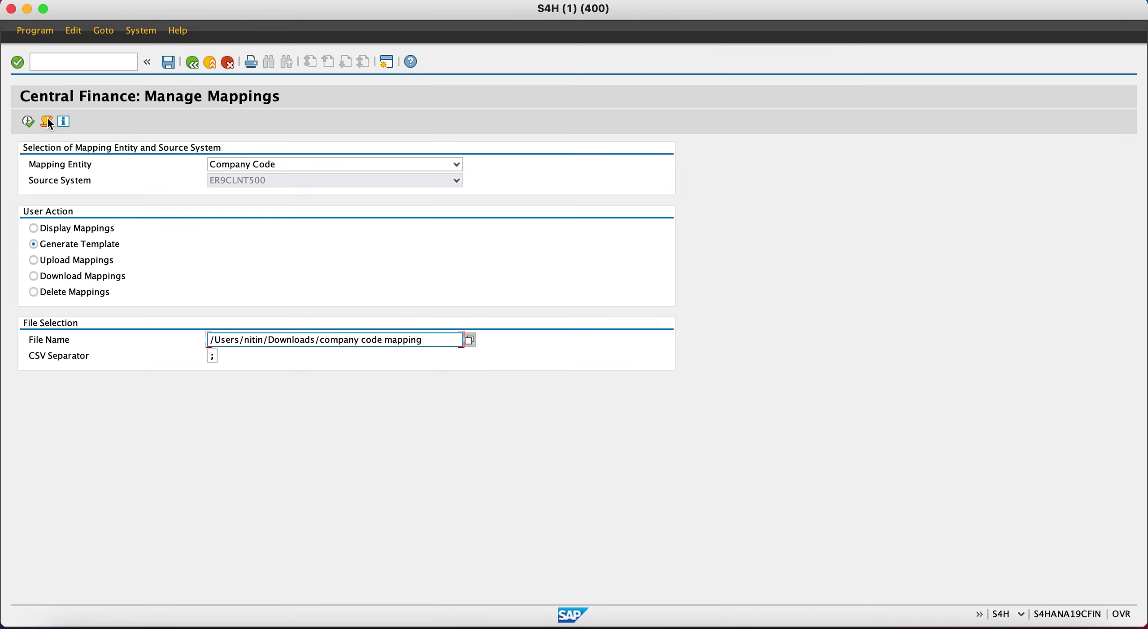
pyautogui.click(27, 121)
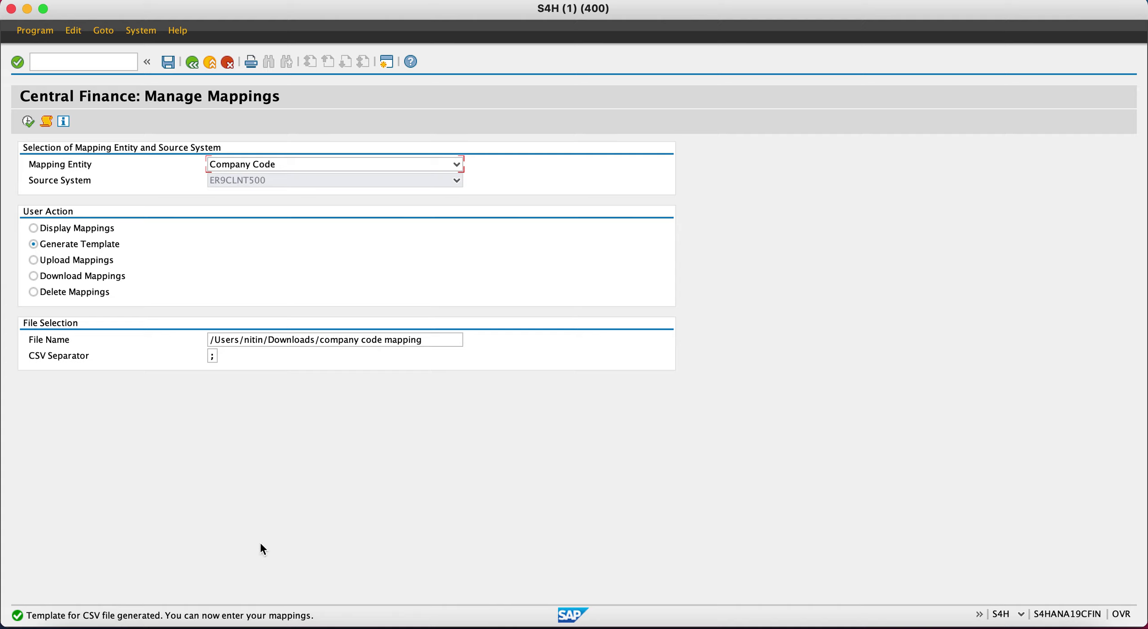
# - Switch the action to Upload Mappings and select the whole existing file path for replacement
pyautogui.click(65, 261)
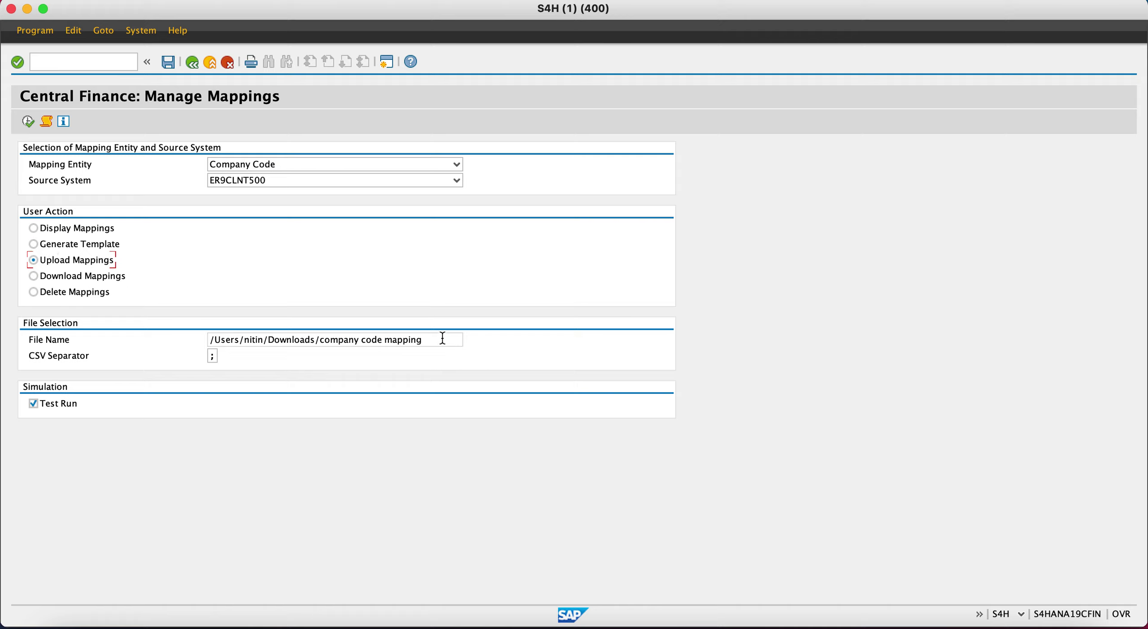
pyautogui.click(376, 332)
pyautogui.press('super+a')
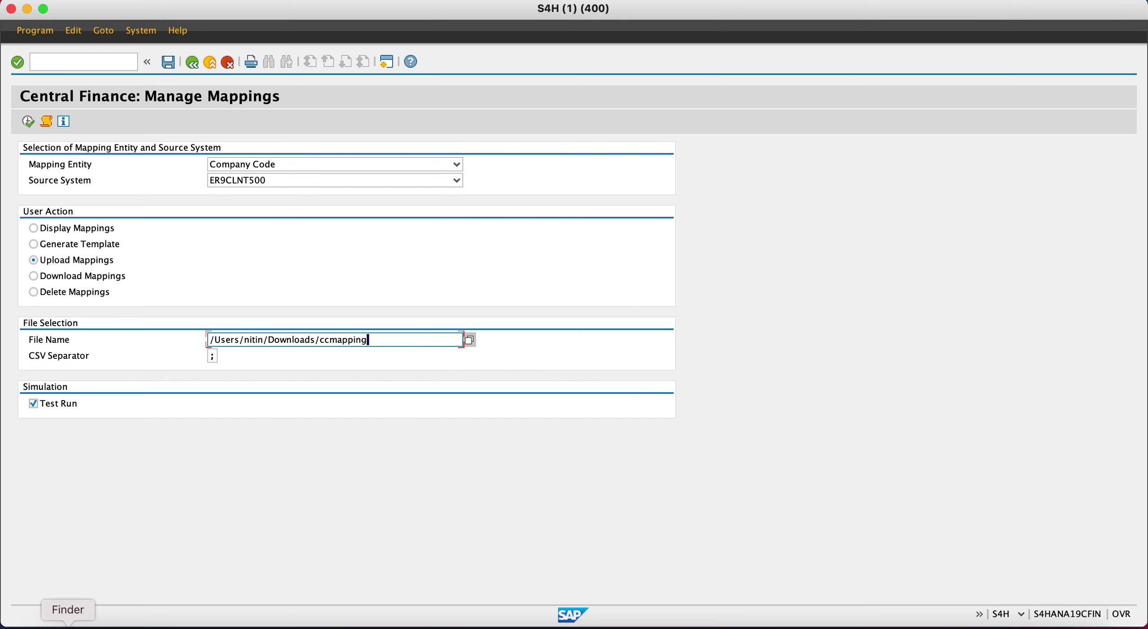
pyautogui.click(67, 627)
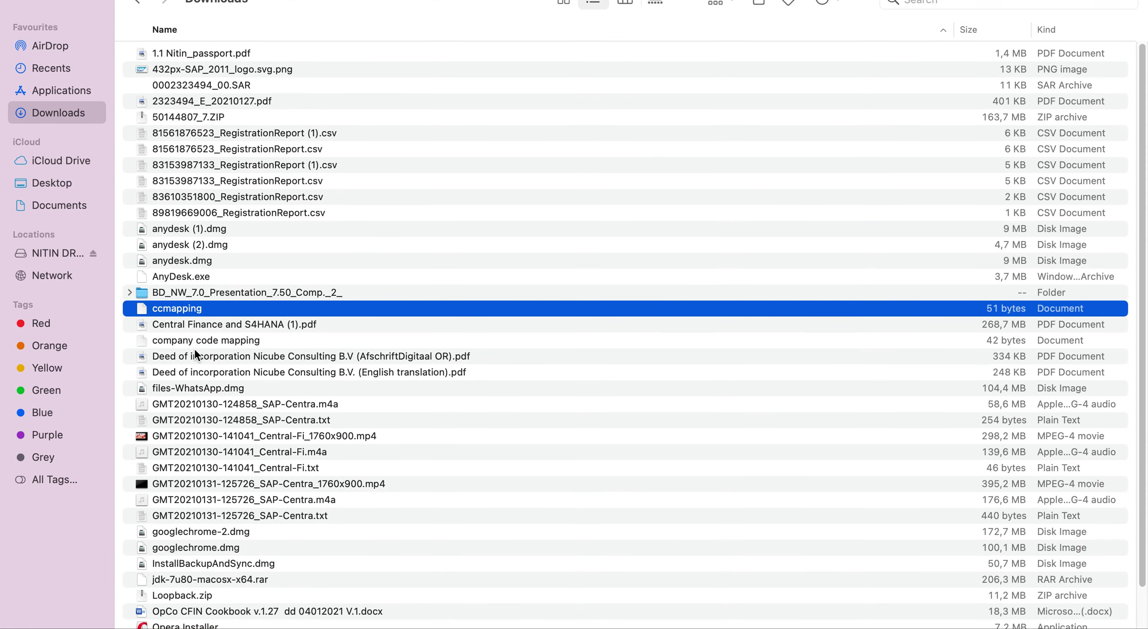
pyautogui.doubleClick(179, 309)
pyautogui.press('super+a')
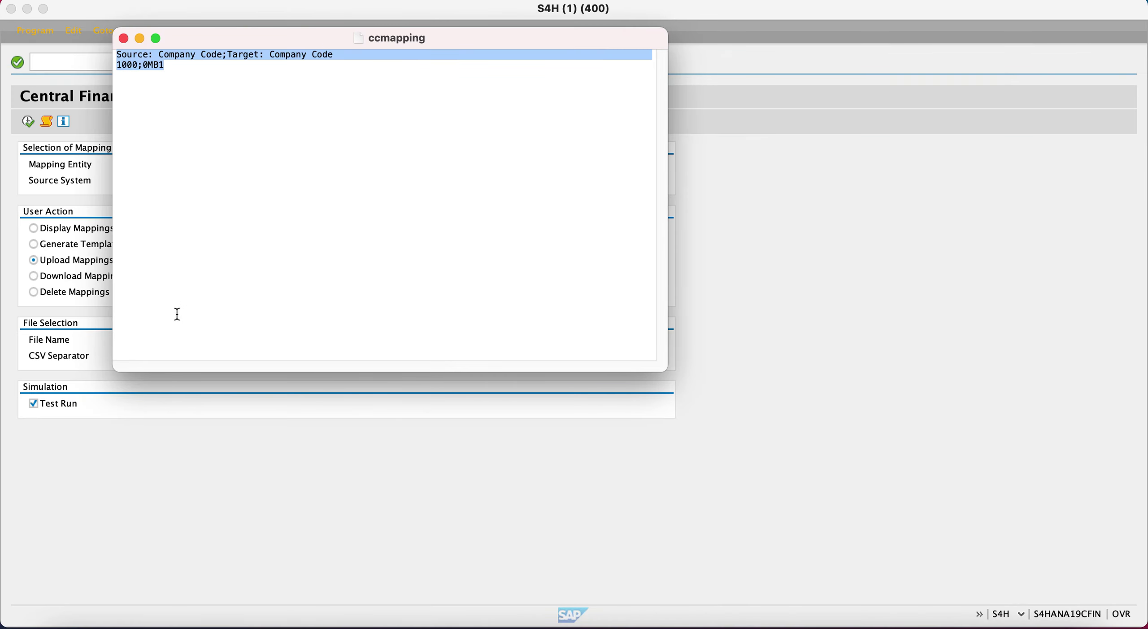
pyautogui.click(191, 76)
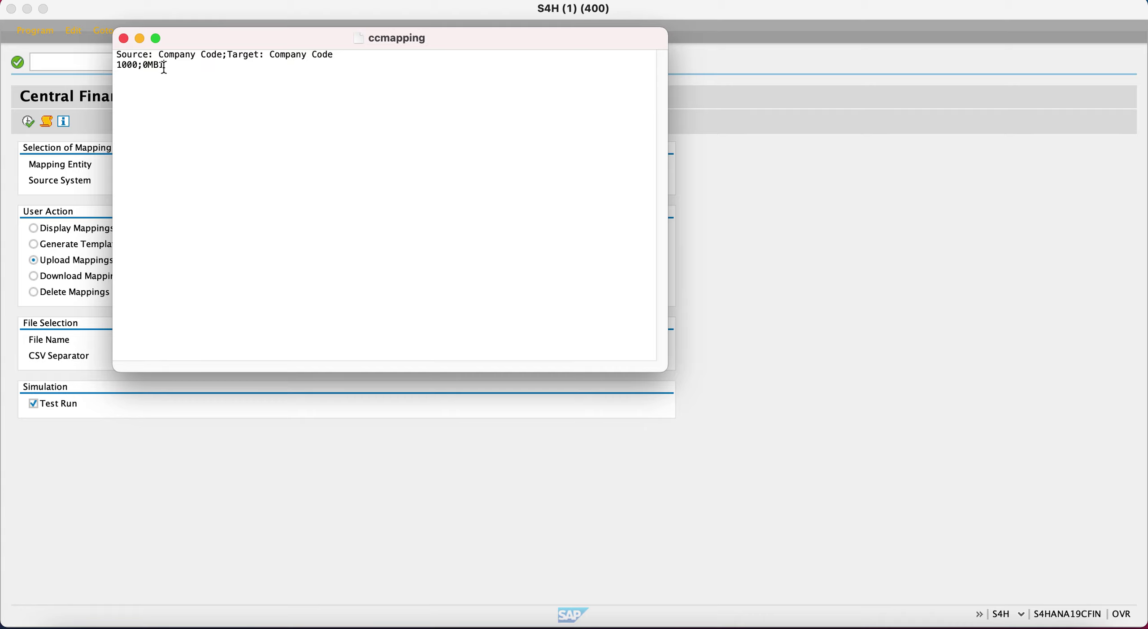
pyautogui.click(124, 39)
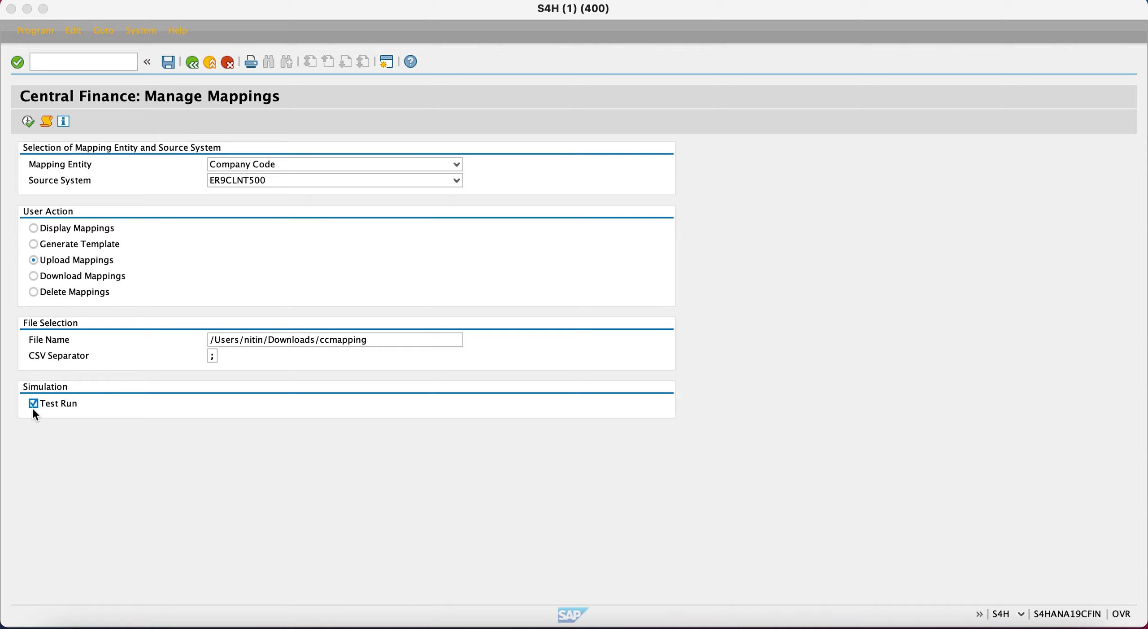
# - Test-run the upload, with the log showing 1 row mapping company code 1000 to 0MB1, then return
pyautogui.click(28, 122)
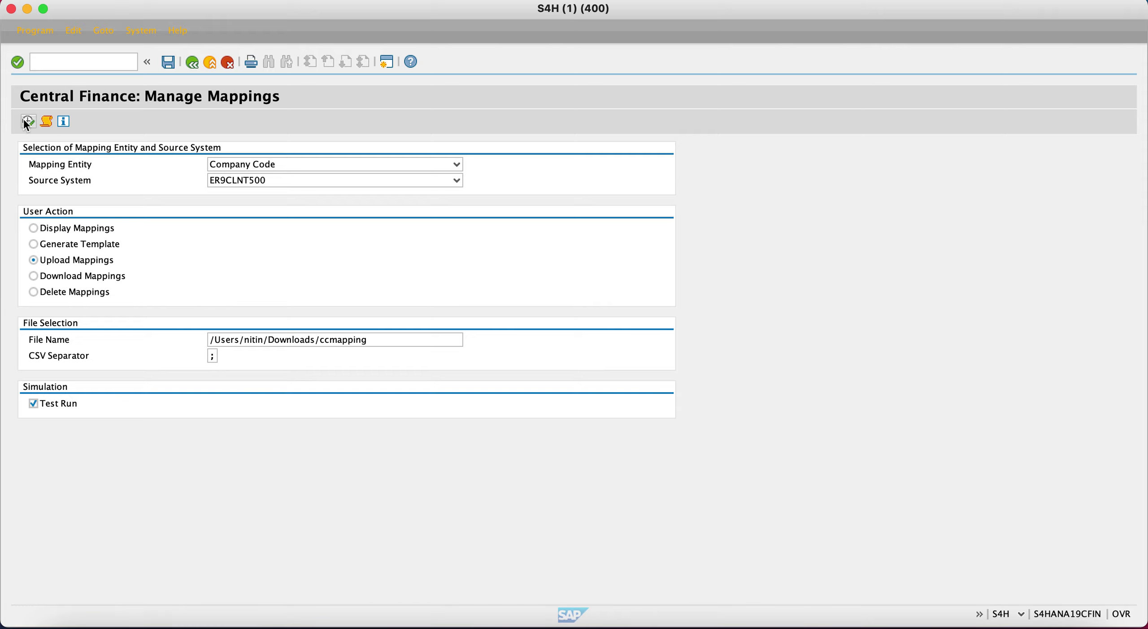
pyautogui.click(24, 120)
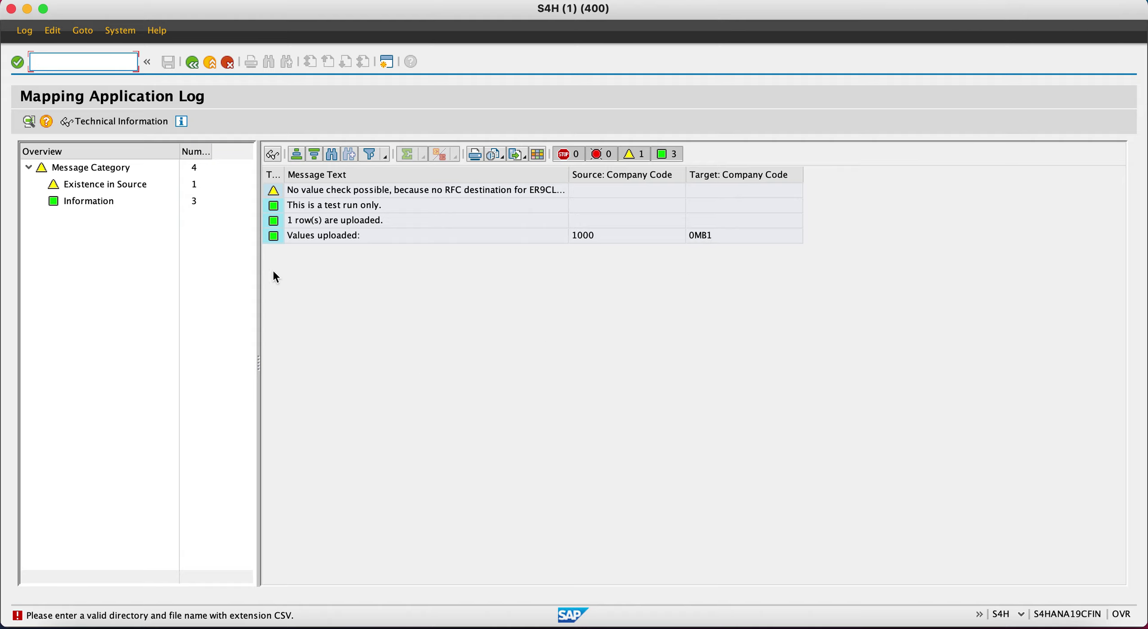
pyautogui.click(192, 62)
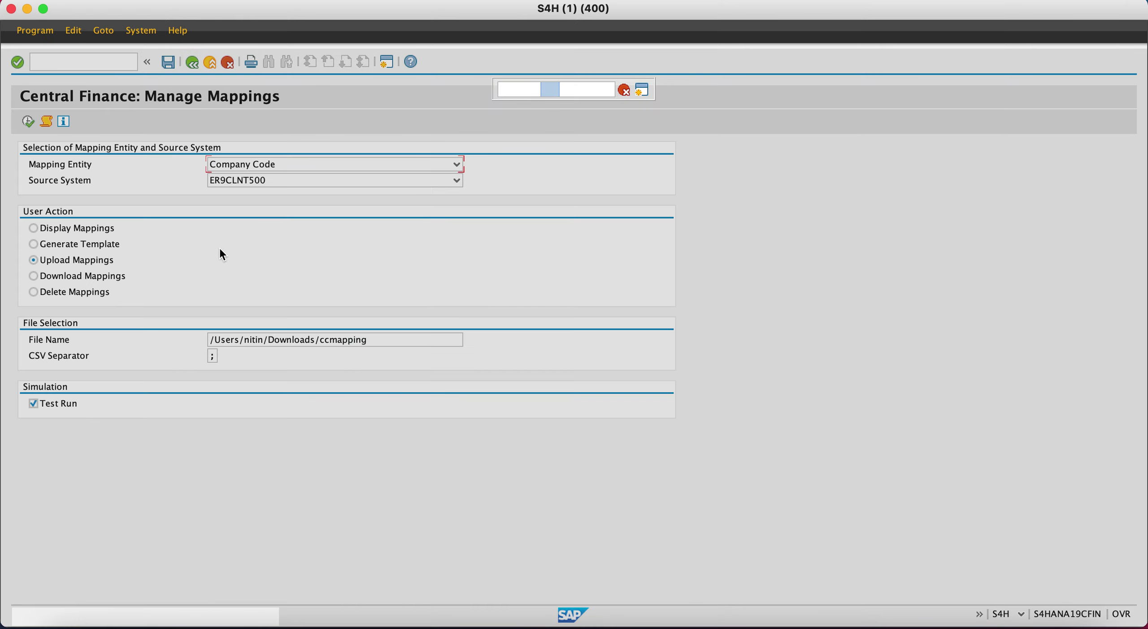
# - With Test Run unticked, upload the 1000-to-0MB1 company code mapping for real, then return
pyautogui.click(33, 404)
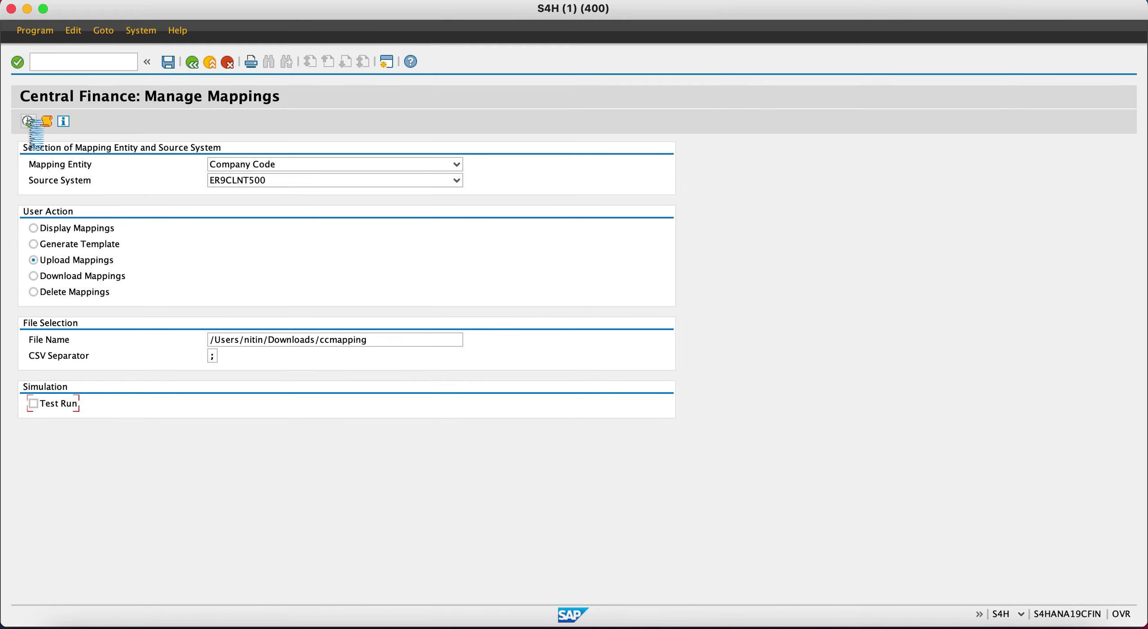
pyautogui.click(28, 122)
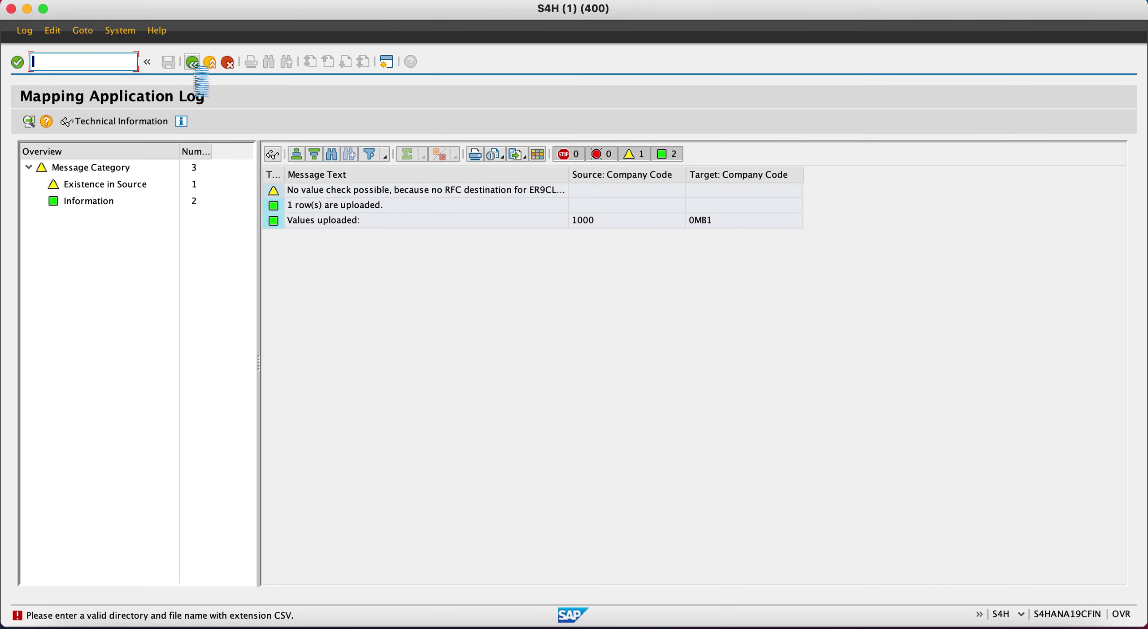
pyautogui.click(192, 63)
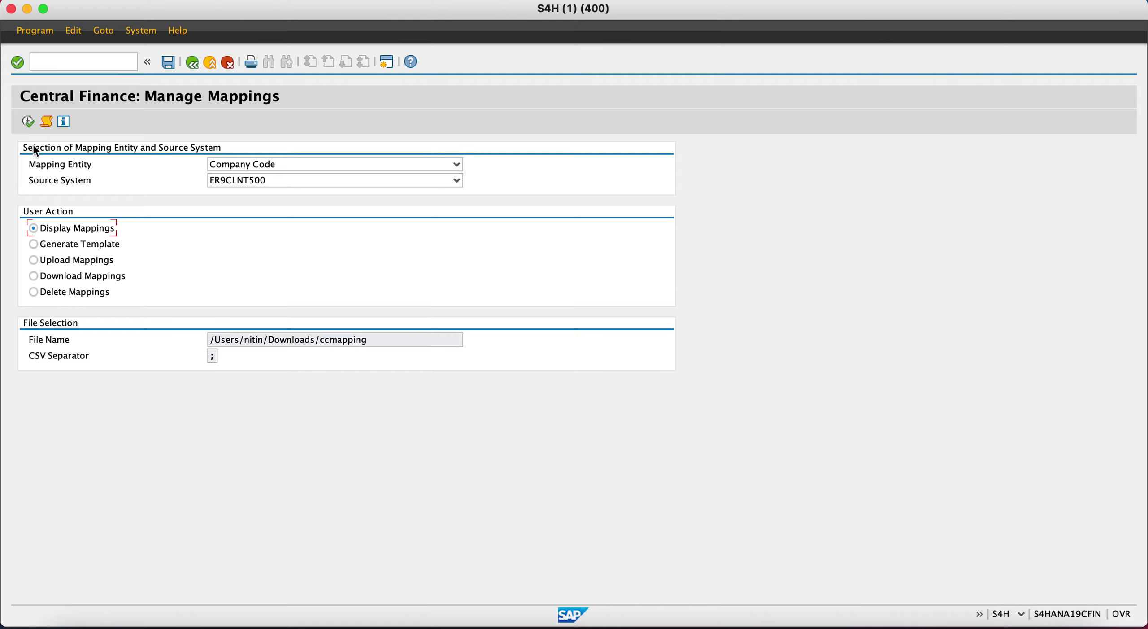
# - Display the stored mappings showing ER9CLNT500 company code 1000 mapped to 0MB1, then return
pyautogui.click(28, 120)
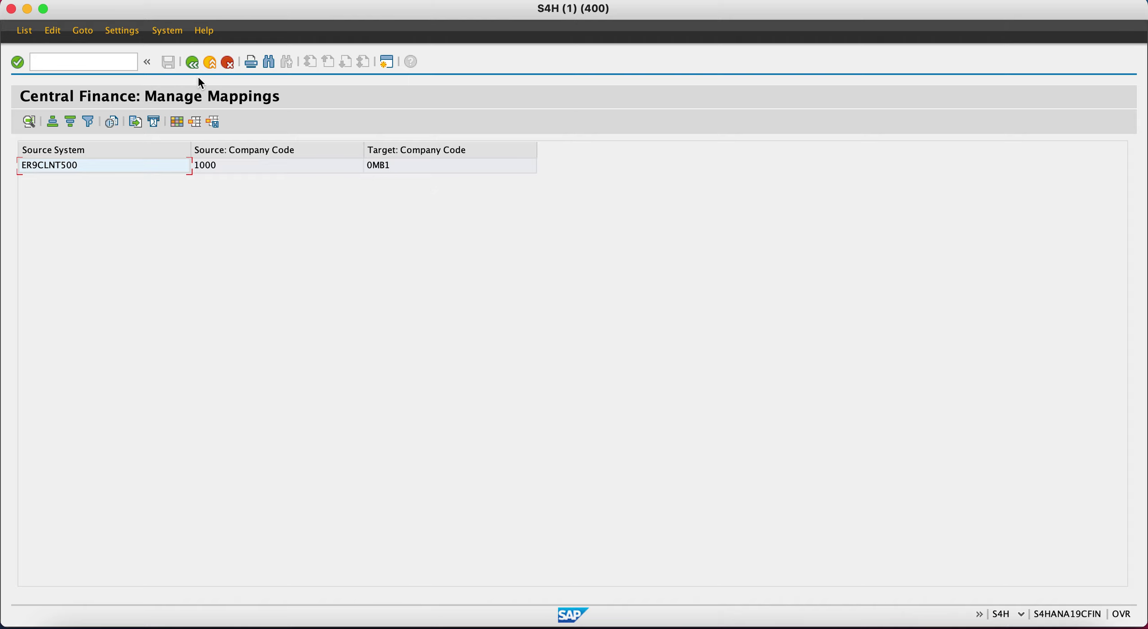
pyautogui.click(192, 63)
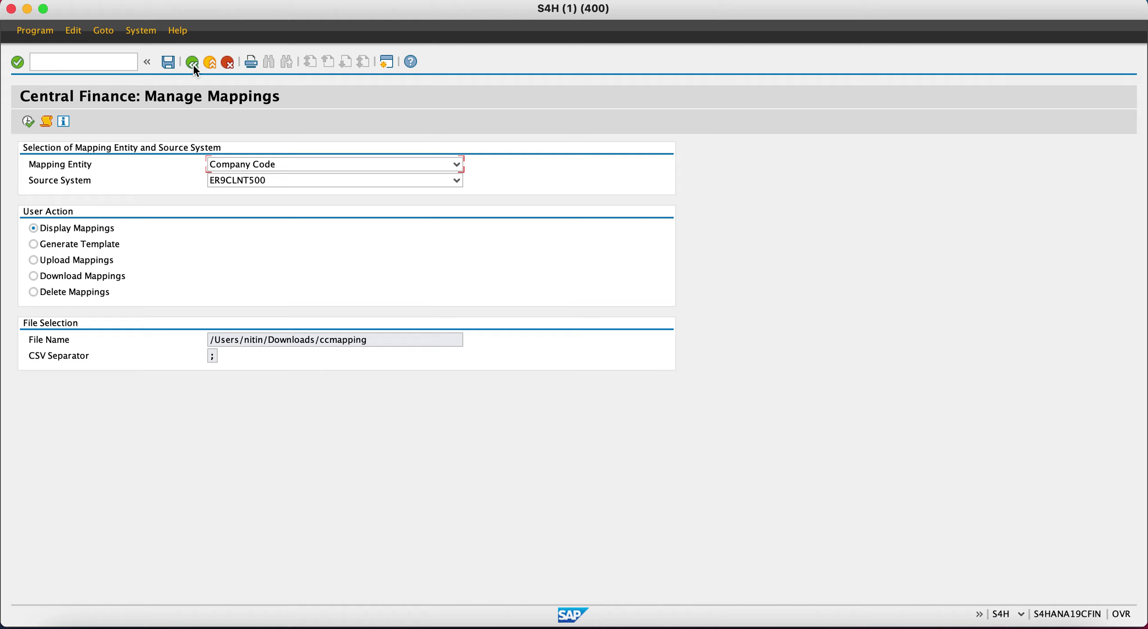
# - Run Delete Mappings, with the log showing 1 row removed for the 1000-to-0MB1 mapping
pyautogui.click(65, 294)
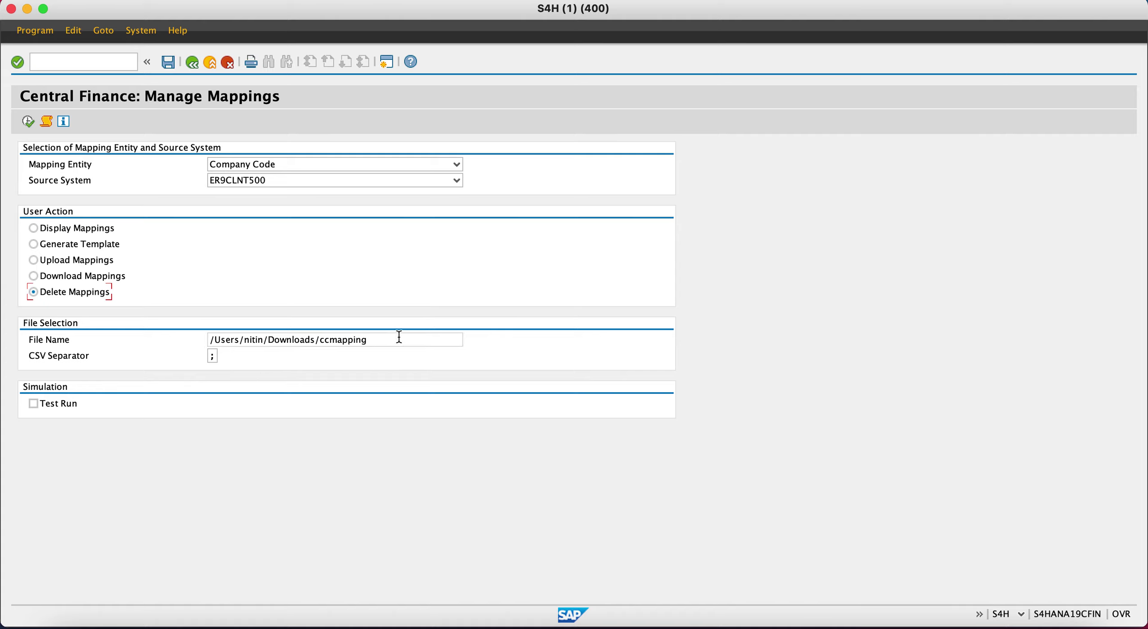
pyautogui.click(28, 121)
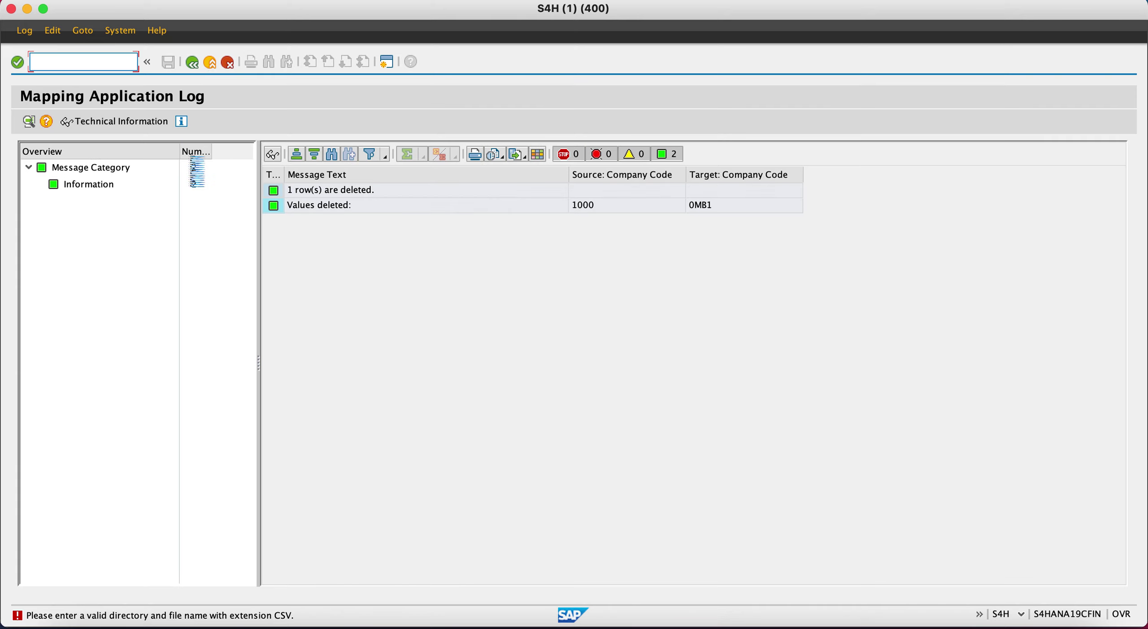
# - Display the mappings again to confirm ER9CLNT500's company code list is empty, then return
pyautogui.click(192, 62)
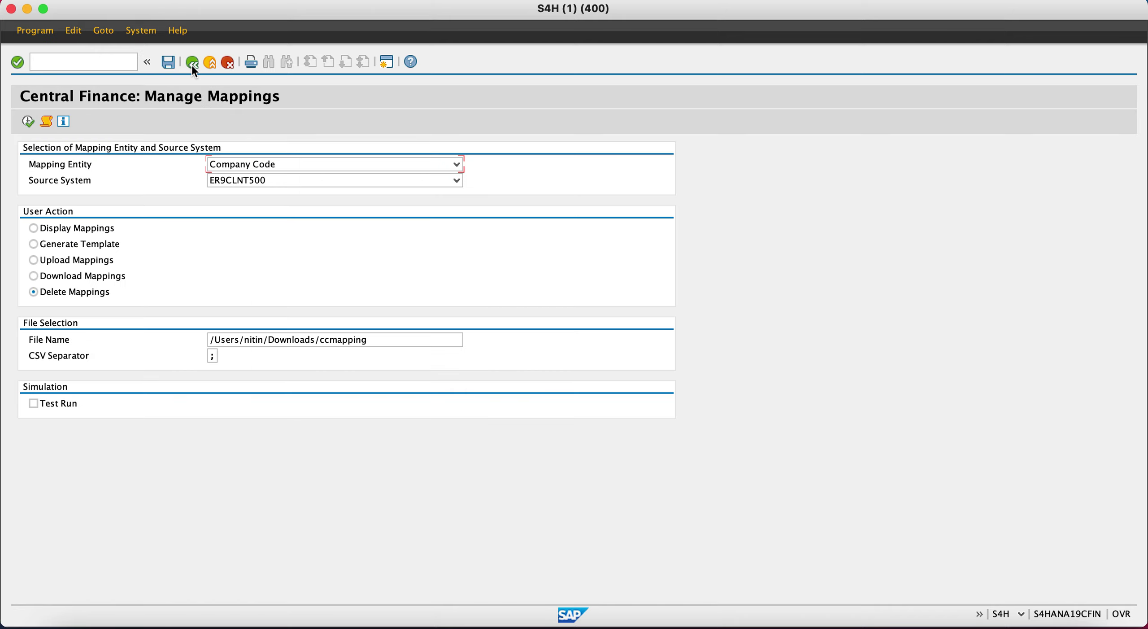
pyautogui.click(58, 227)
pyautogui.click(28, 121)
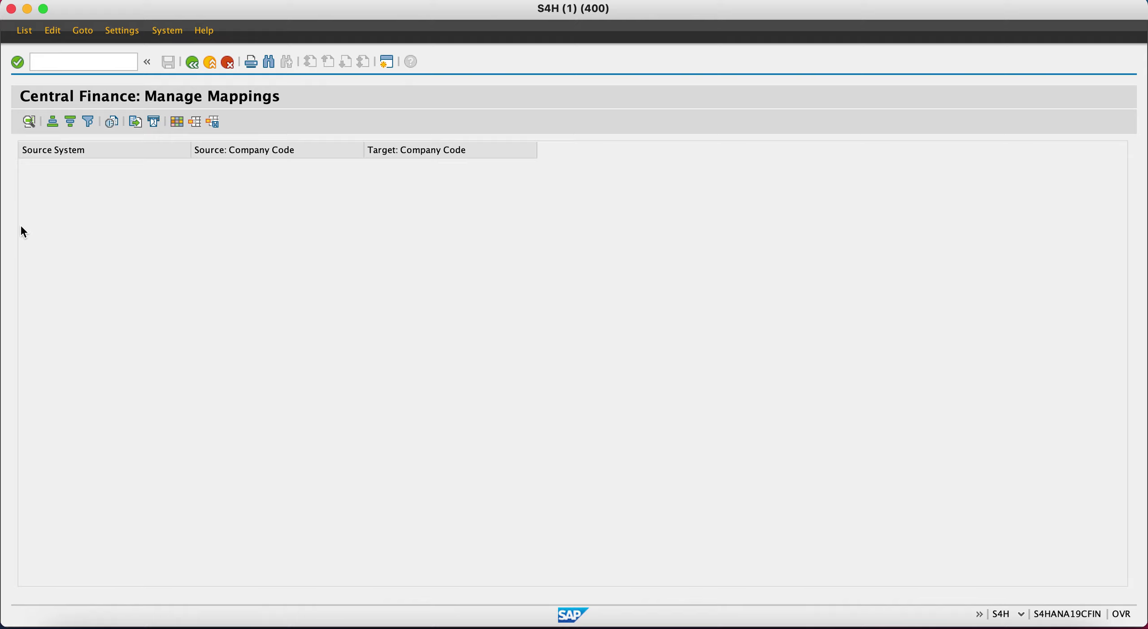
pyautogui.click(191, 64)
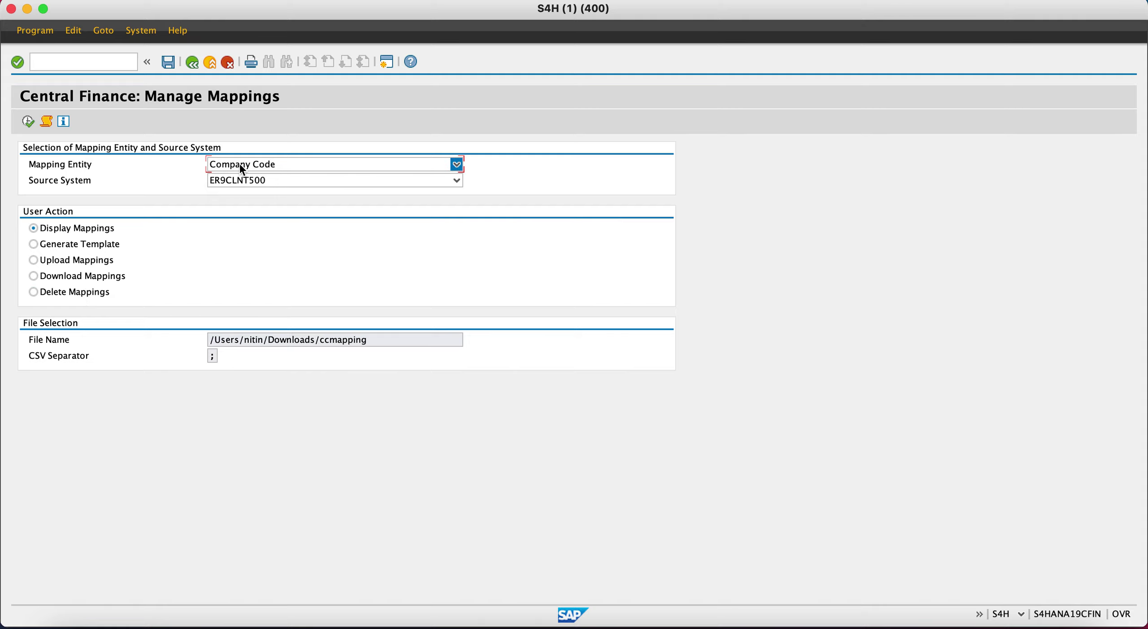
pyautogui.click(315, 167)
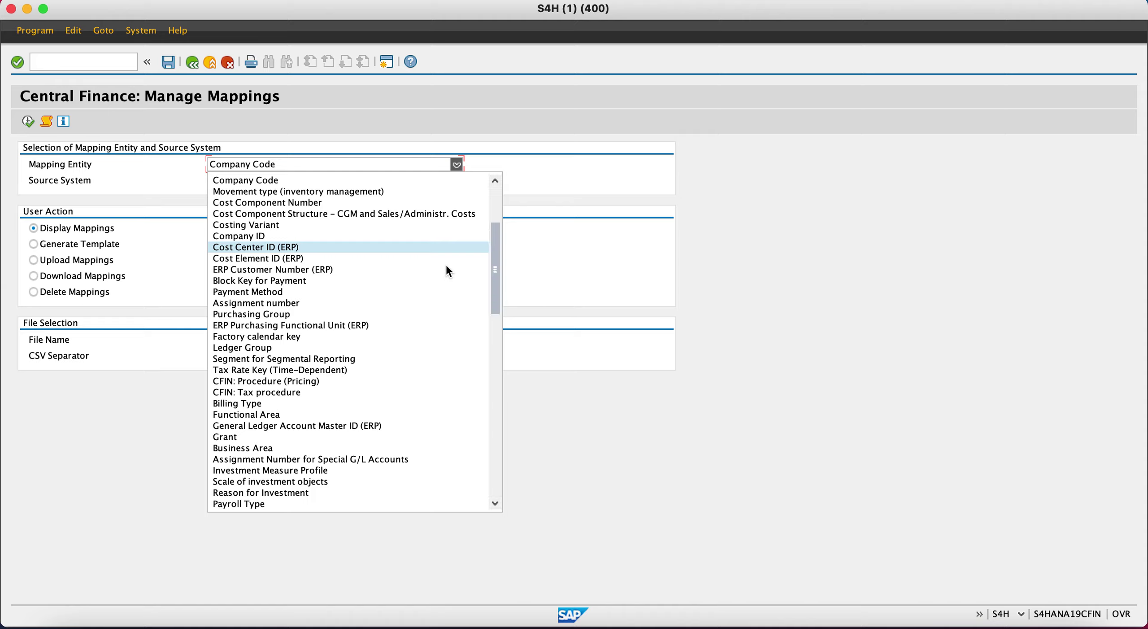
pyautogui.click(557, 298)
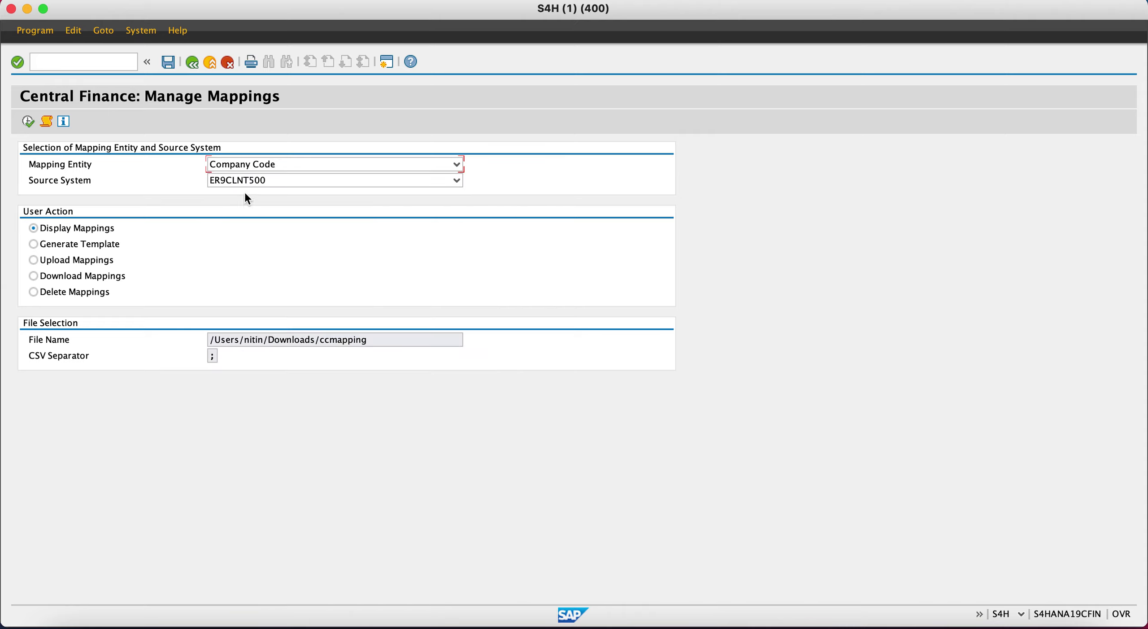